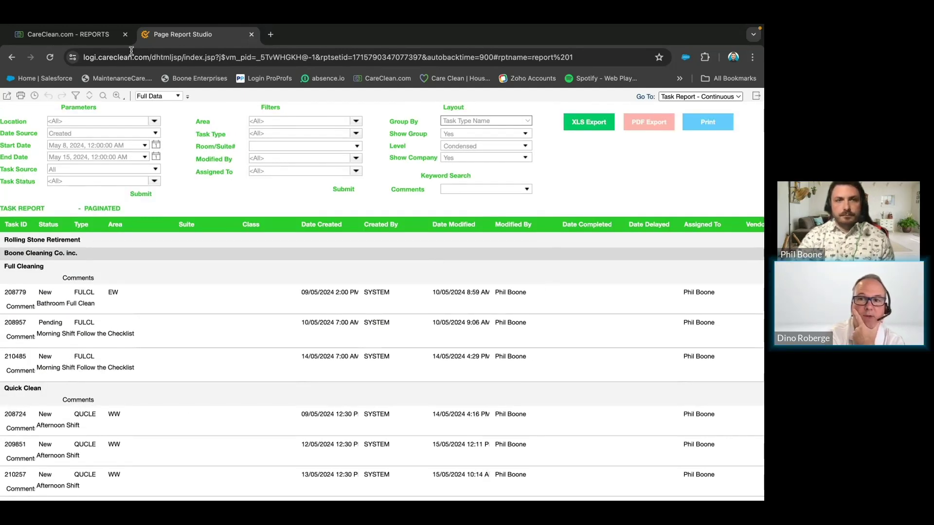
# Return to the CareClean Reports page and close the Page Report Studio tab.
pyautogui.click(94, 36)
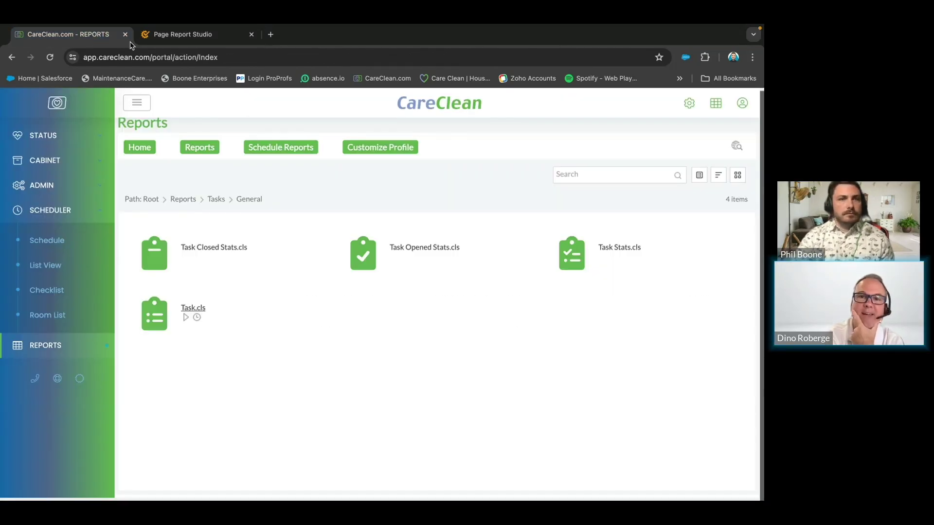
pyautogui.click(251, 34)
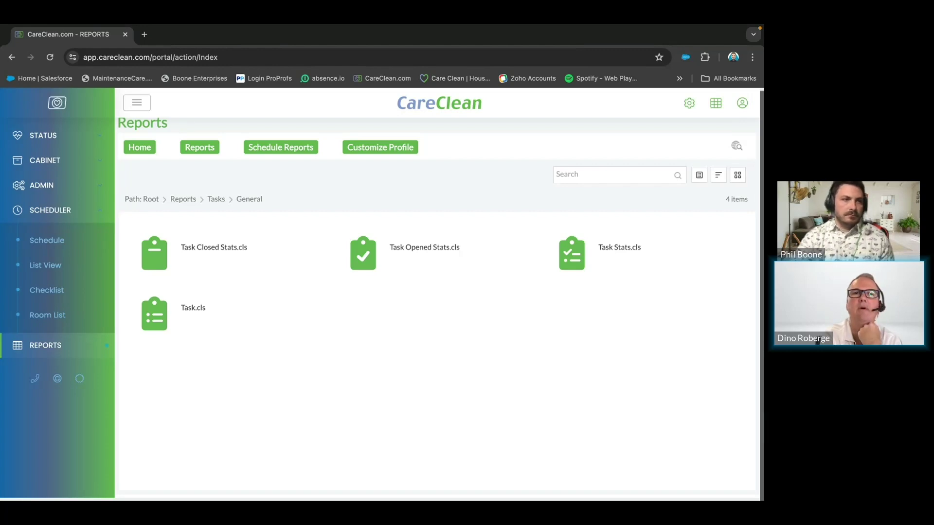
# Expand STATUS and open the Tasks list, scrolling through its rows.
pyautogui.click(44, 137)
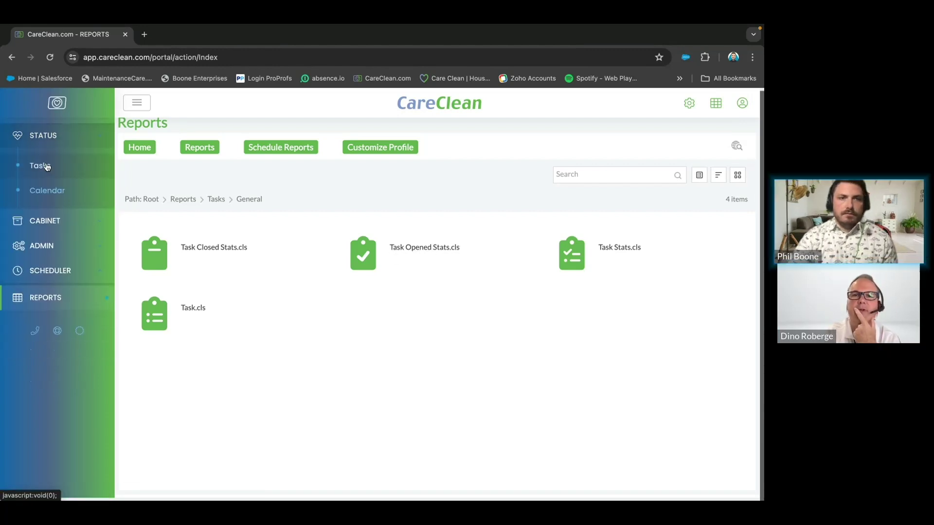
pyautogui.click(39, 167)
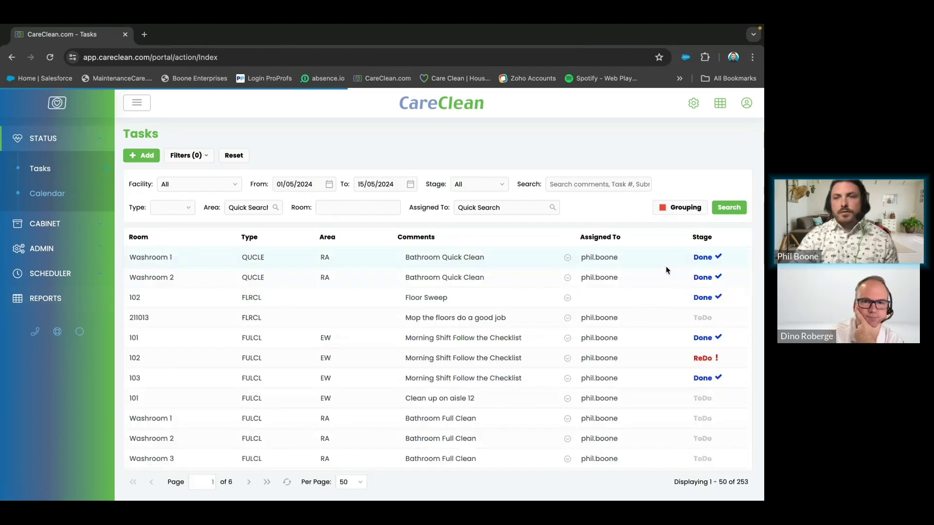
pyautogui.scroll(-3, 602, 371)
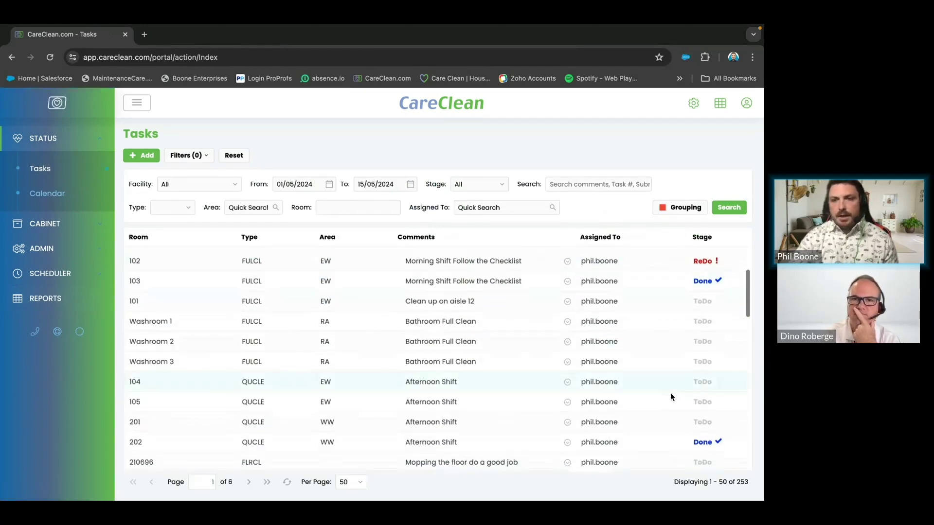
pyautogui.scroll(-5, 670, 396)
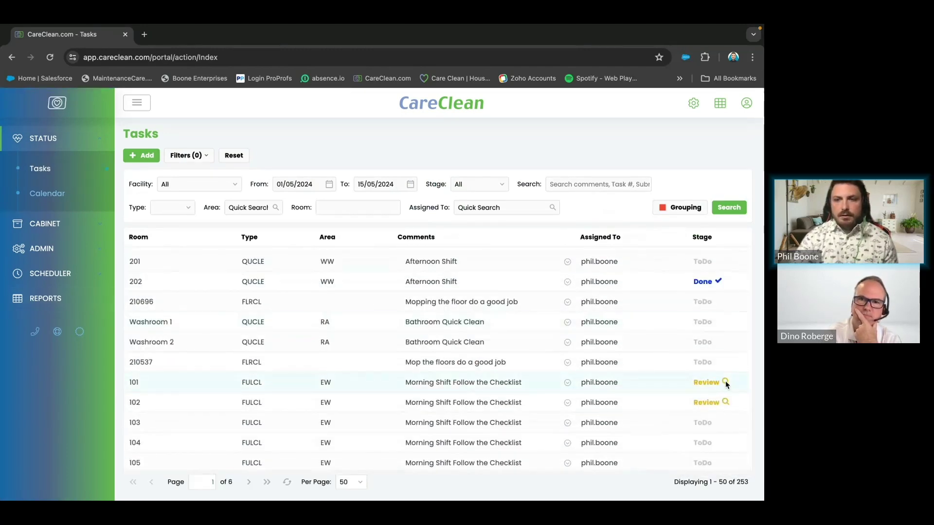
pyautogui.scroll(1, 725, 381)
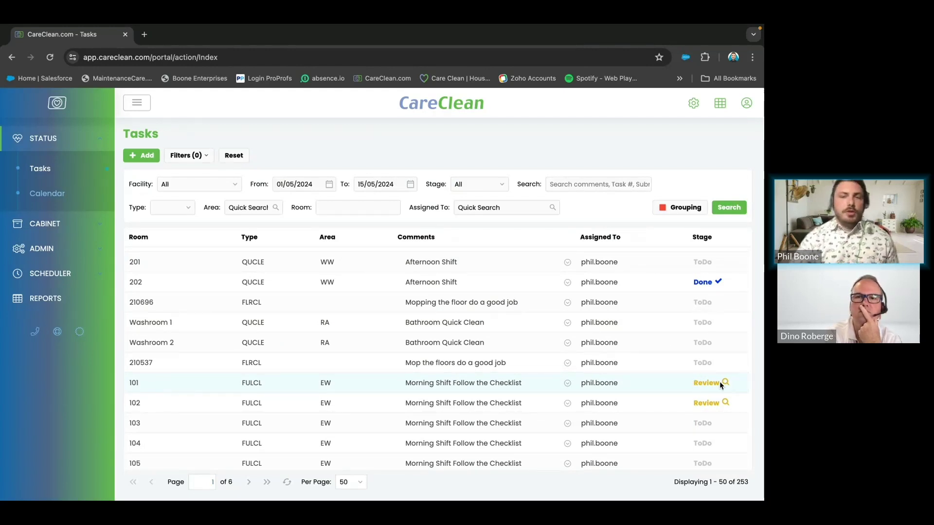
# View room 101's Review approval choices, dismiss them undecided, and go to Calendar.
pyautogui.click(725, 381)
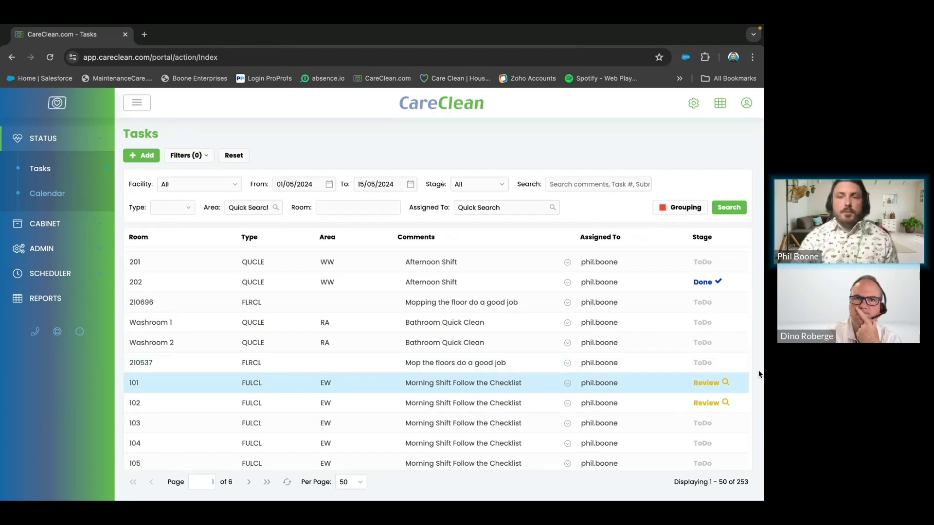
pyautogui.click(718, 384)
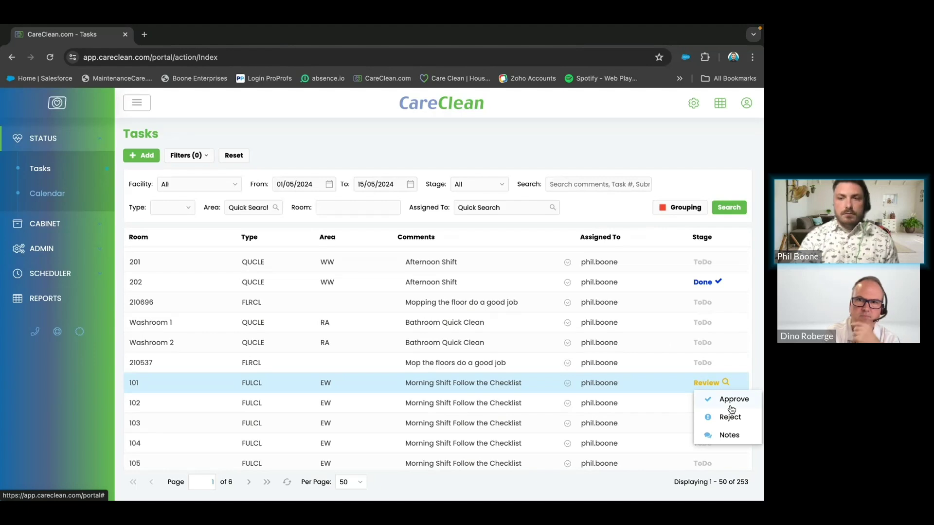
pyautogui.click(755, 372)
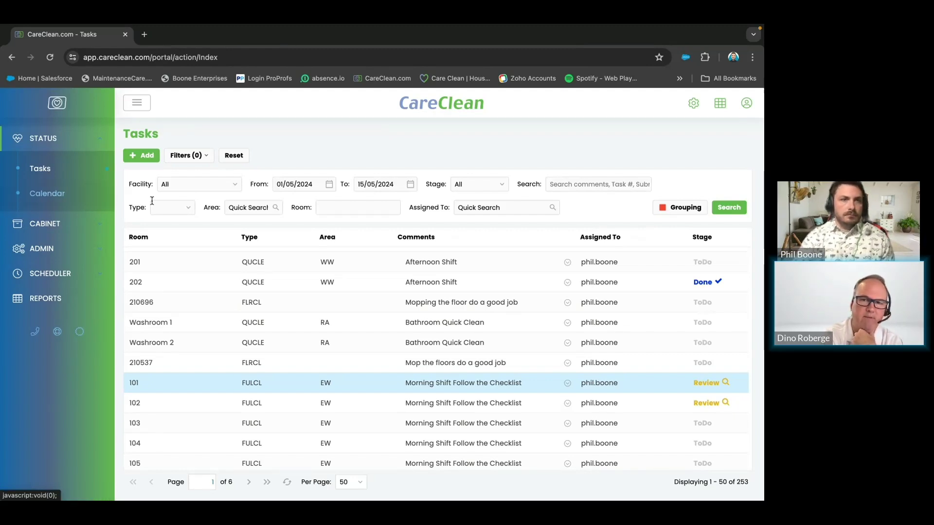
pyautogui.click(61, 206)
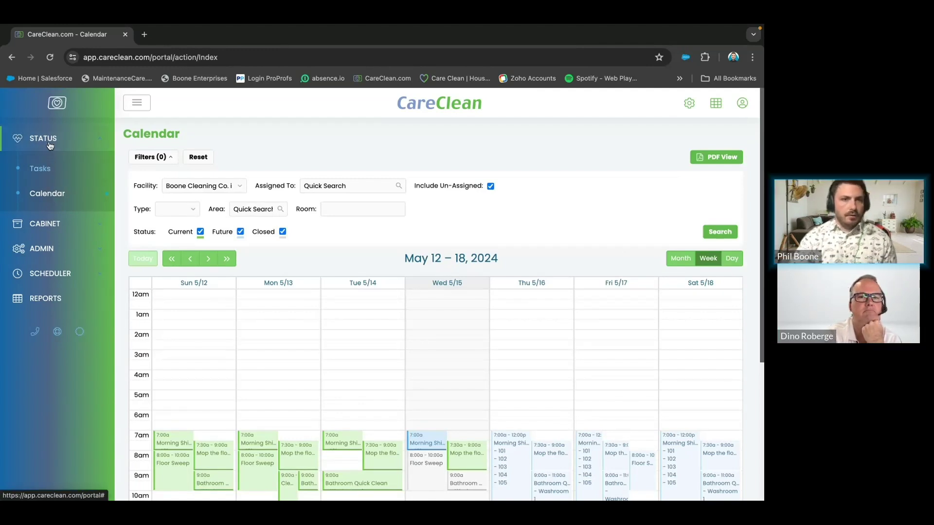
# Filter the calendar to the selected housekeeper's tasks.
pyautogui.scroll(-1, 333, 195)
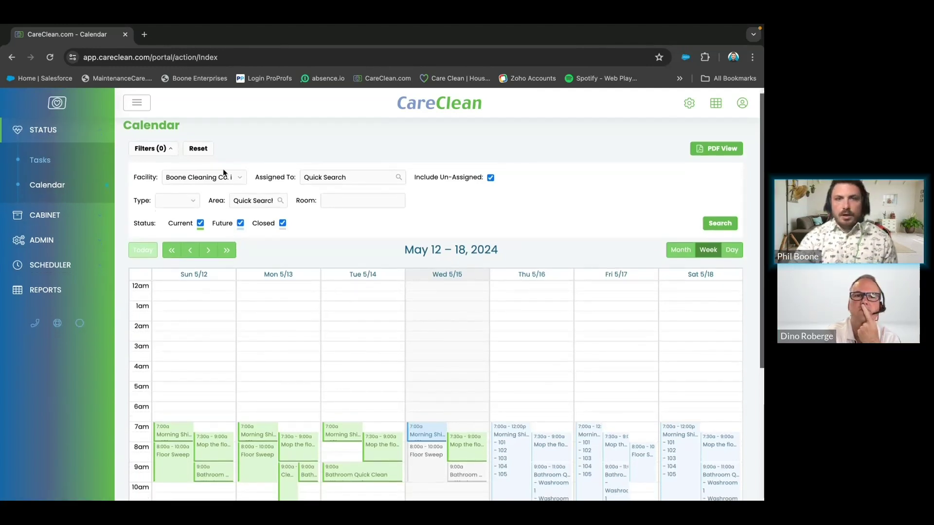
pyautogui.click(401, 180)
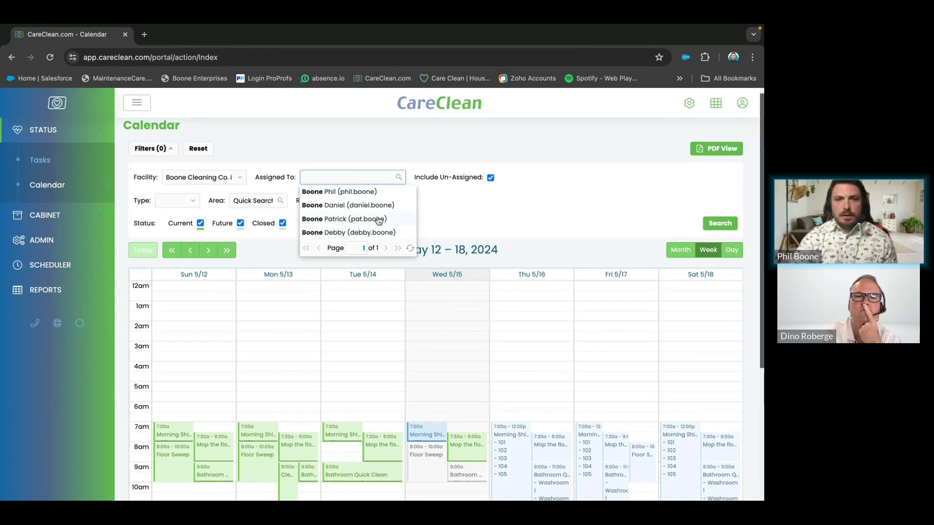
pyautogui.click(358, 192)
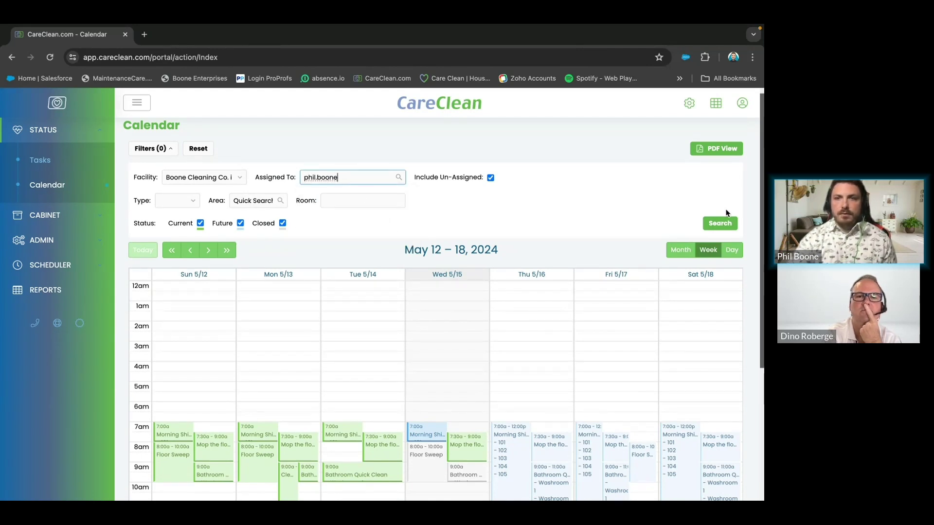
pyautogui.click(703, 227)
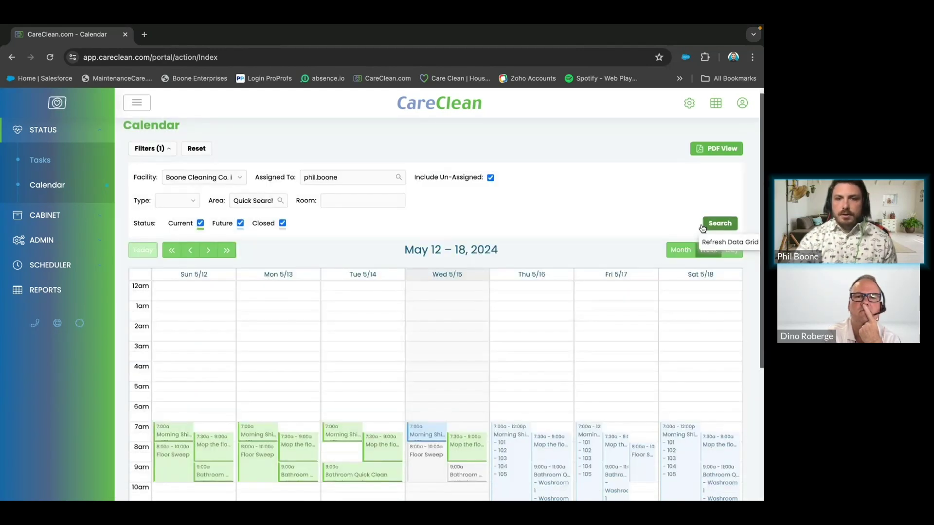
# Switch the calendar to Day view, then back to the full Week view.
pyautogui.scroll(-1, 669, 286)
pyautogui.scroll(-2, 753, 347)
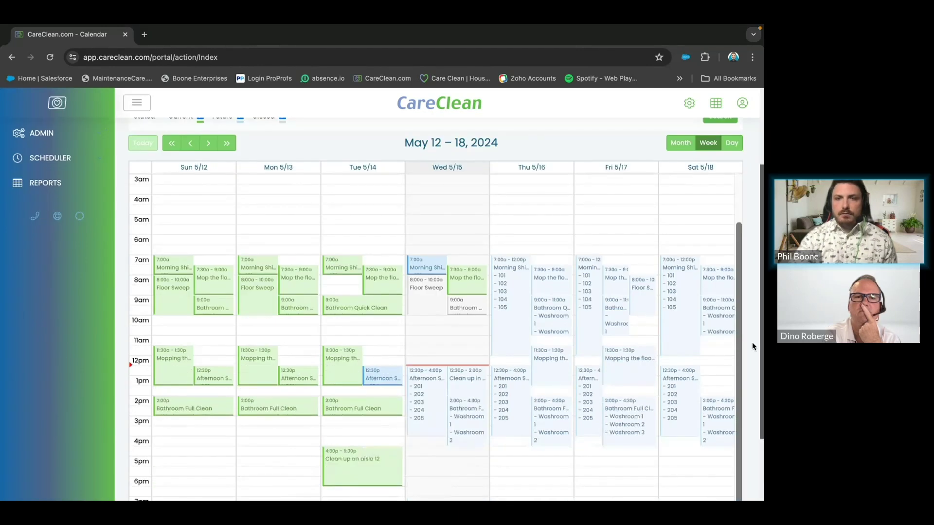
pyautogui.scroll(2, 753, 346)
pyautogui.scroll(1, 755, 327)
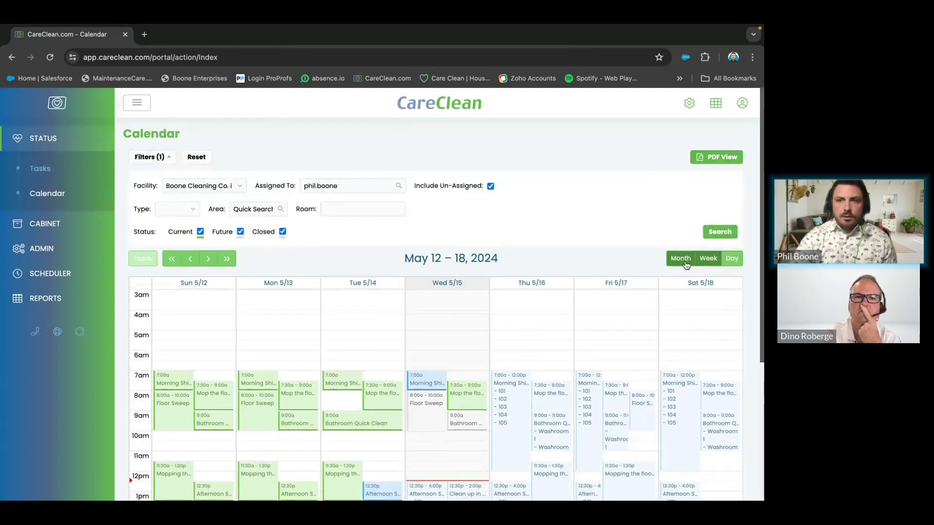
pyautogui.click(732, 258)
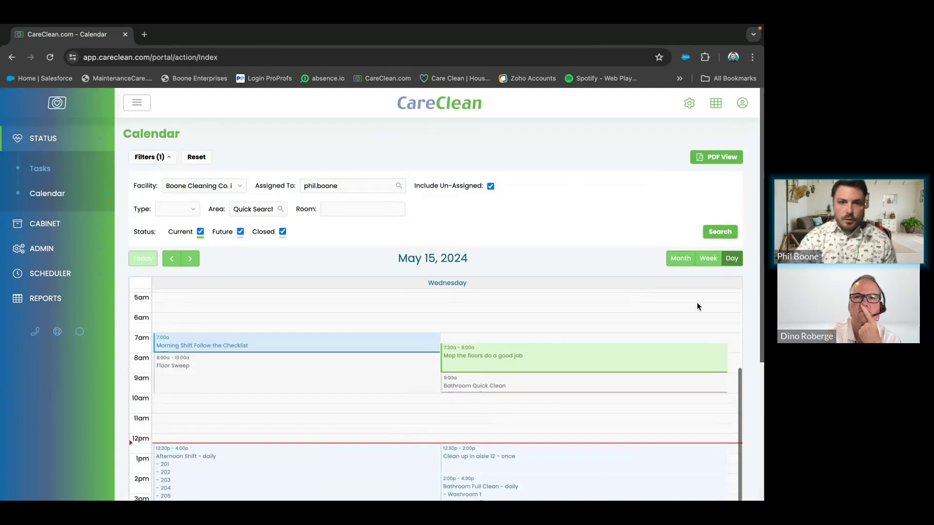
pyautogui.scroll(-2, 753, 317)
pyautogui.scroll(1, 751, 306)
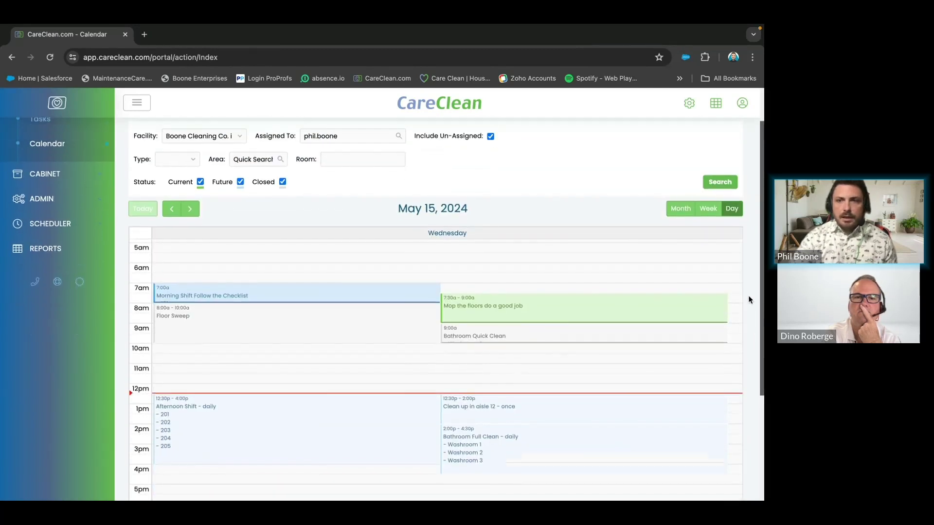
pyautogui.click(709, 213)
# Export the week as tasks-weekly (1).pdf, check it in Preview, and return to Chrome.
pyautogui.scroll(1, 757, 252)
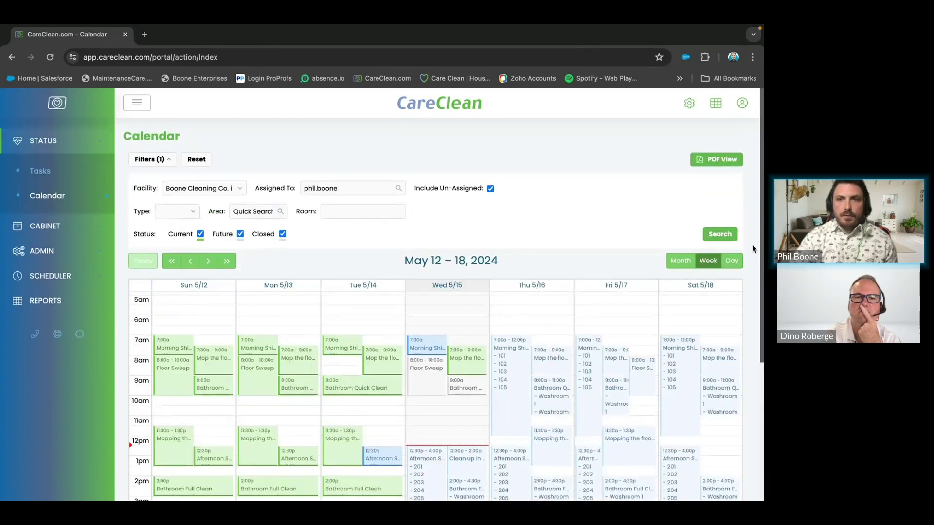
pyautogui.click(714, 158)
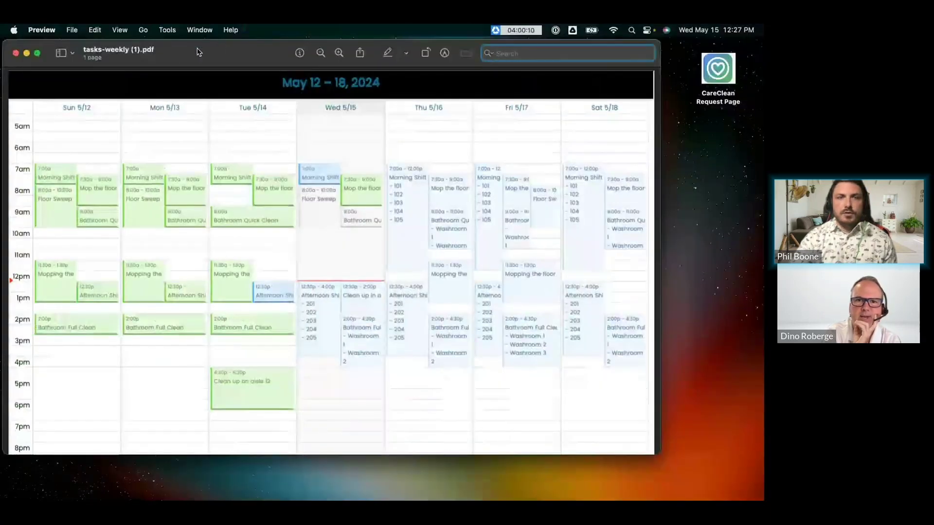
pyautogui.moveTo(272, 49); pyautogui.dragTo(363, 70)
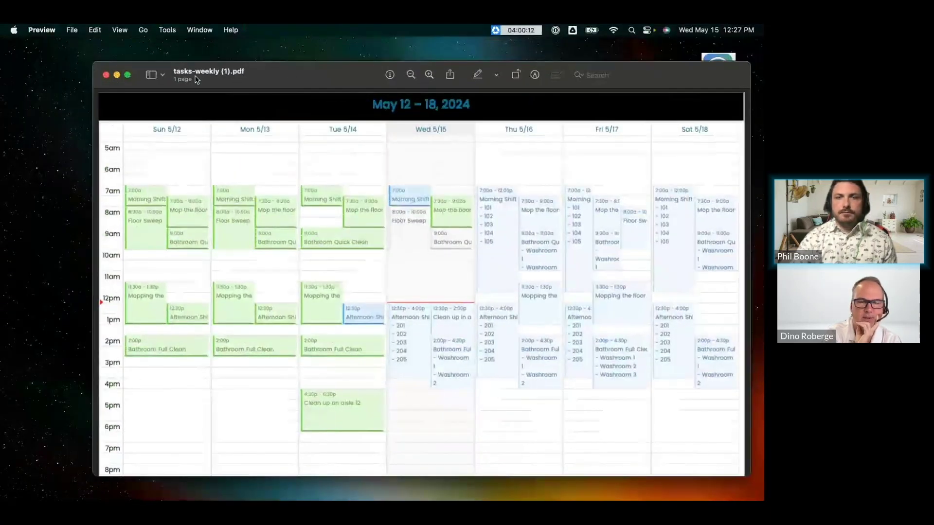
pyautogui.click(105, 74)
pyautogui.hotkey('ctrl', 'Right')
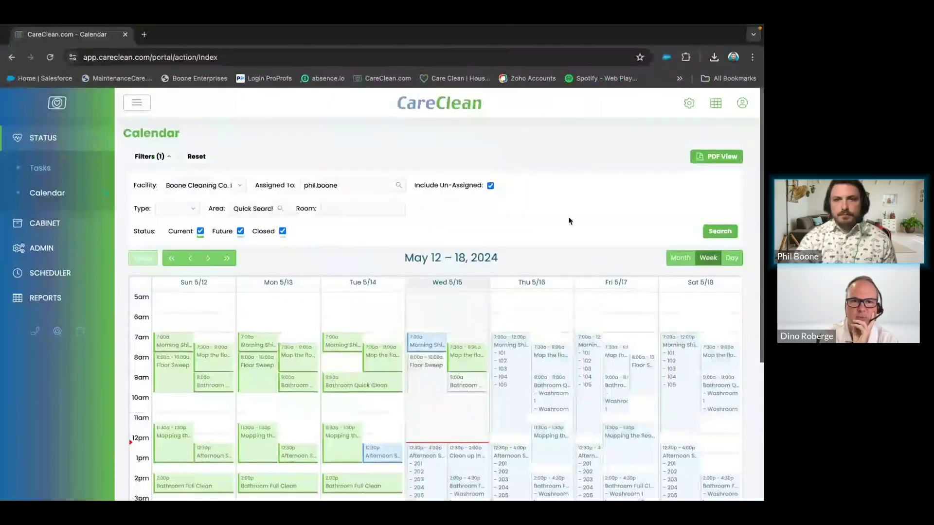
# Show only Wednesday, May 15 in Day view, then go back to the Tasks list.
pyautogui.scroll(-2, 568, 217)
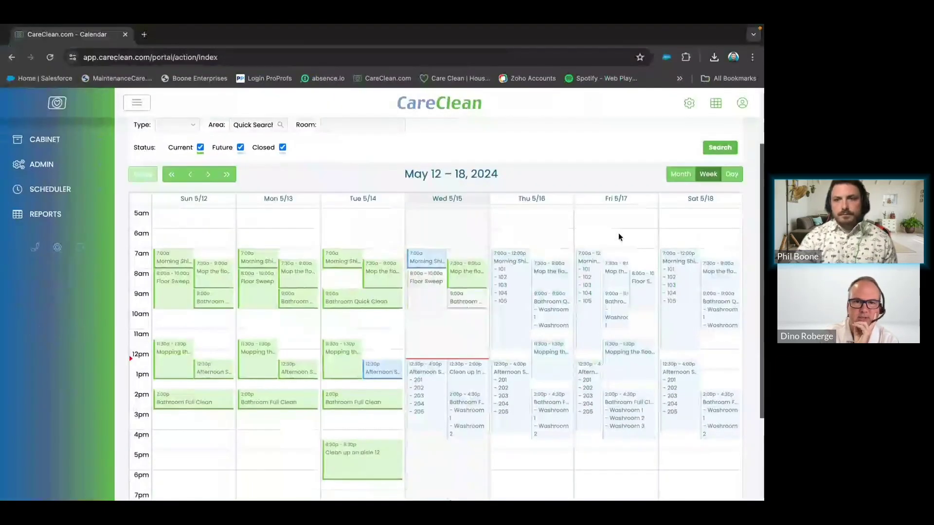
pyautogui.click(732, 174)
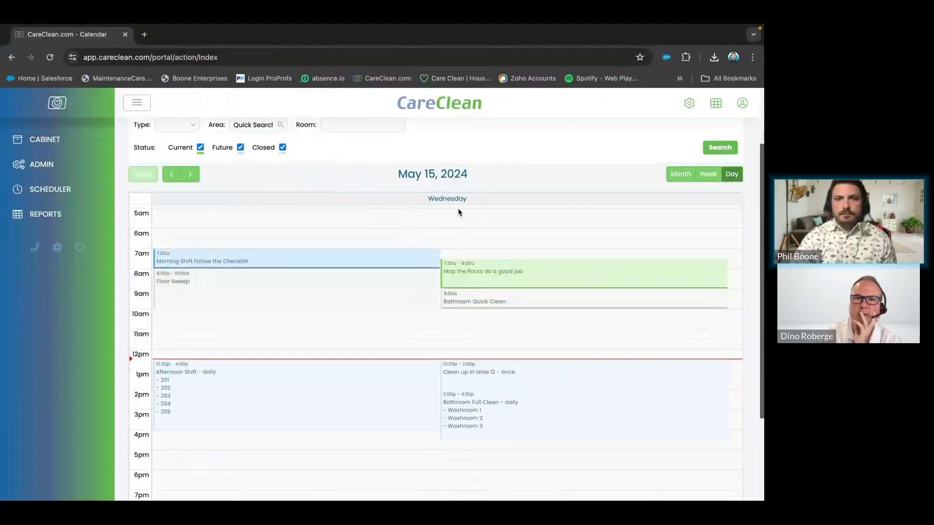
pyautogui.scroll(1, 608, 152)
pyautogui.scroll(-1, 614, 184)
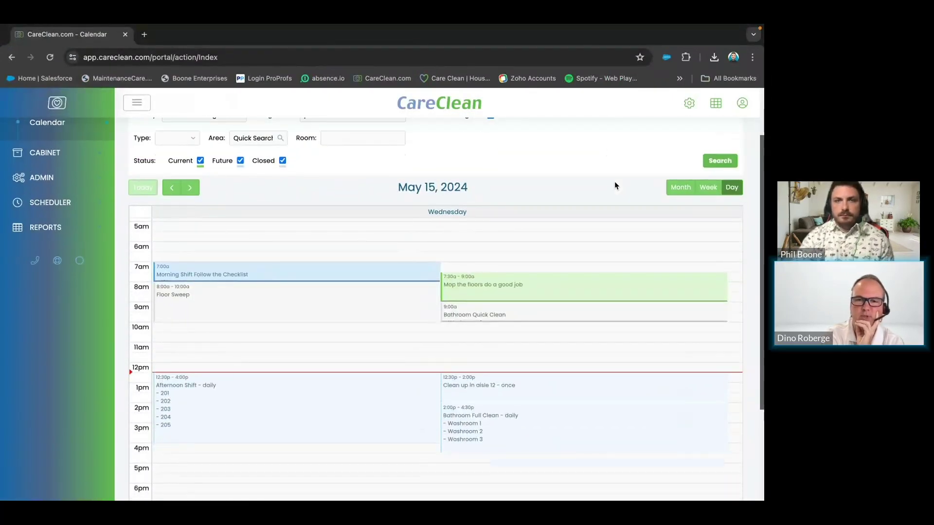
pyautogui.scroll(2, 614, 184)
pyautogui.click(51, 141)
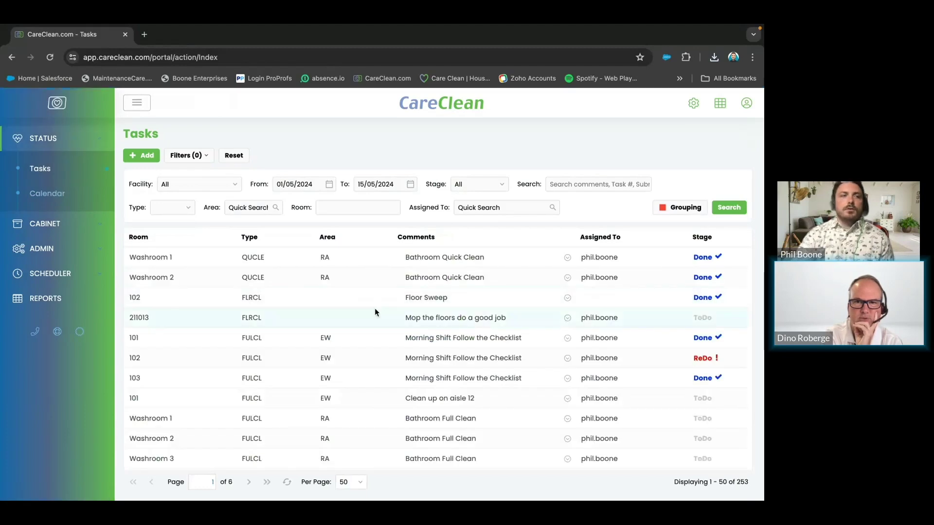
pyautogui.moveTo(638, 384)
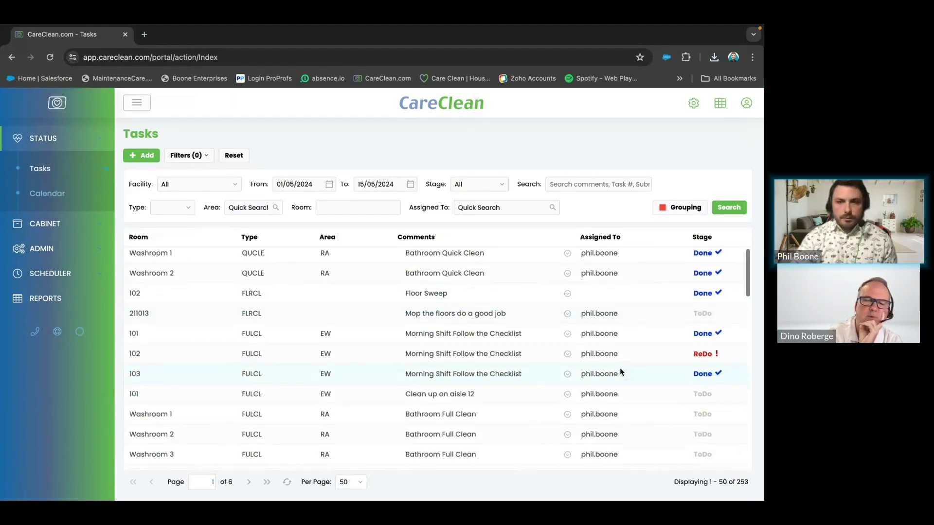
pyautogui.scroll(-5, 620, 368)
pyautogui.scroll(3, 623, 381)
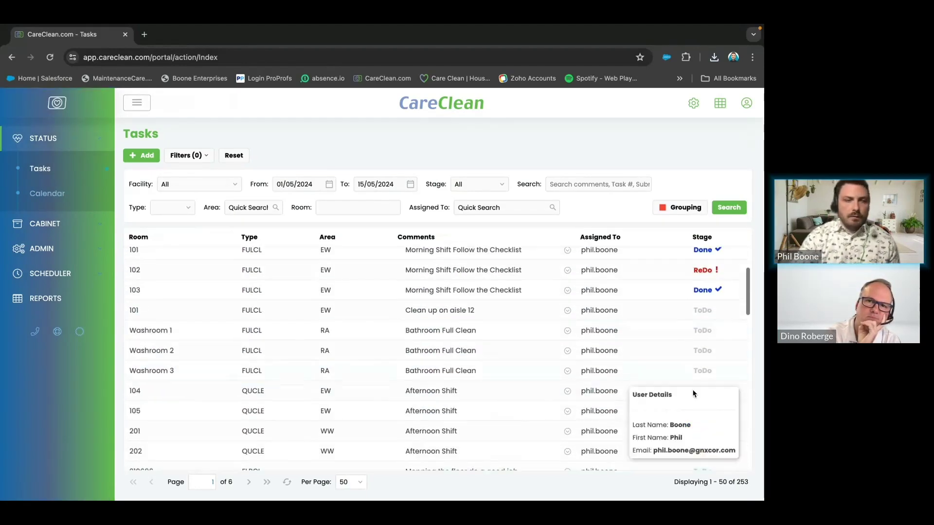
pyautogui.scroll(-5, 694, 389)
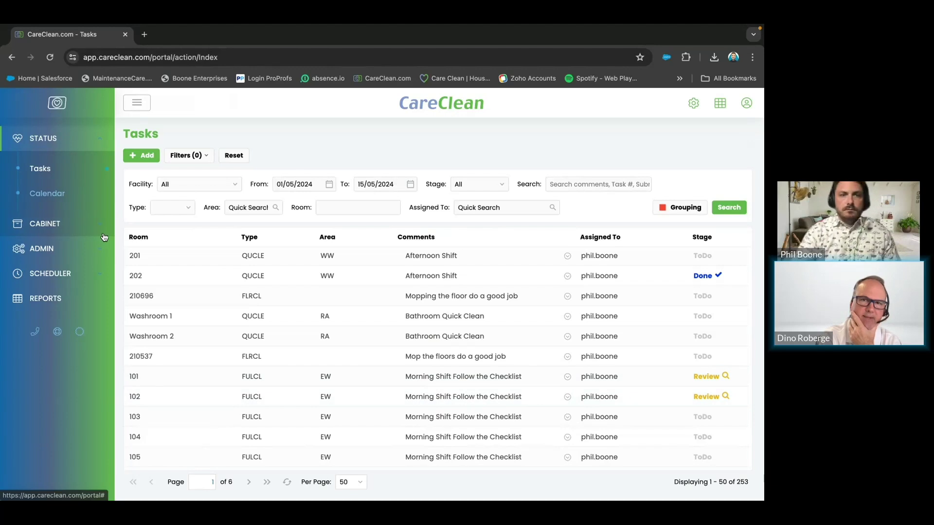
# Reopen the Calendar and inspect event details in the May 12–18 week.
pyautogui.click(58, 204)
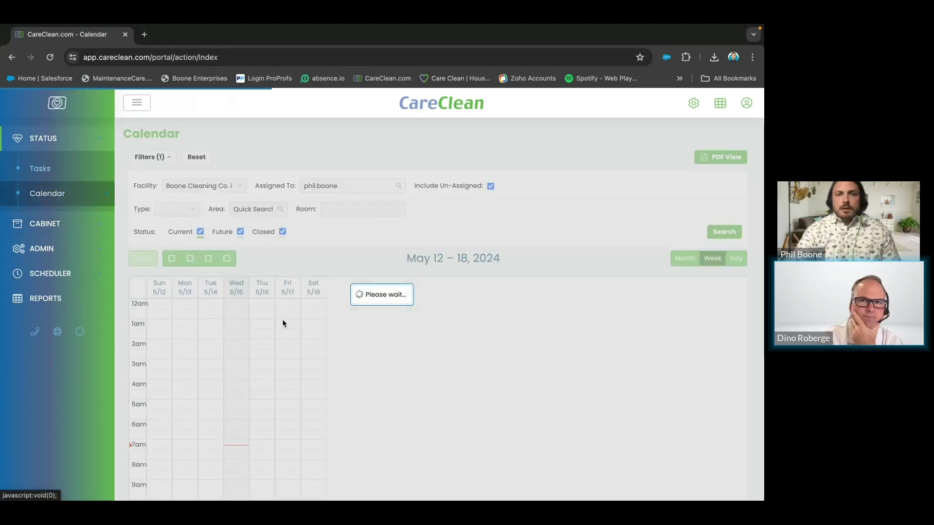
pyautogui.scroll(-3, 512, 198)
pyautogui.scroll(2, 529, 199)
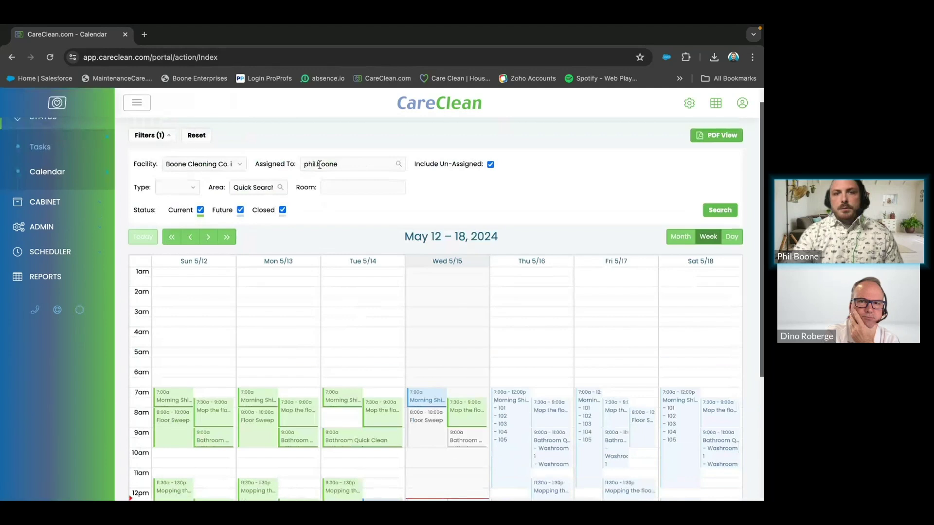
pyautogui.scroll(-3, 515, 232)
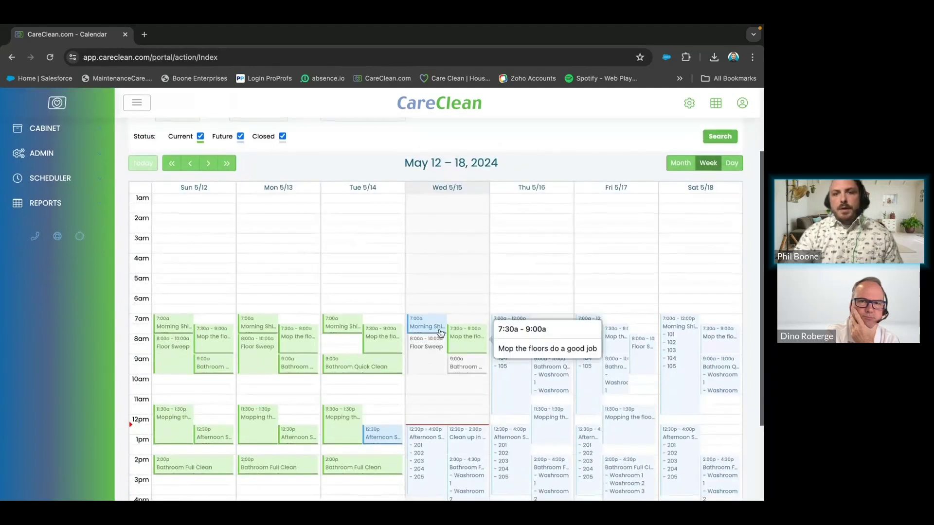
pyautogui.scroll(-3, 486, 292)
pyautogui.scroll(-2, 452, 167)
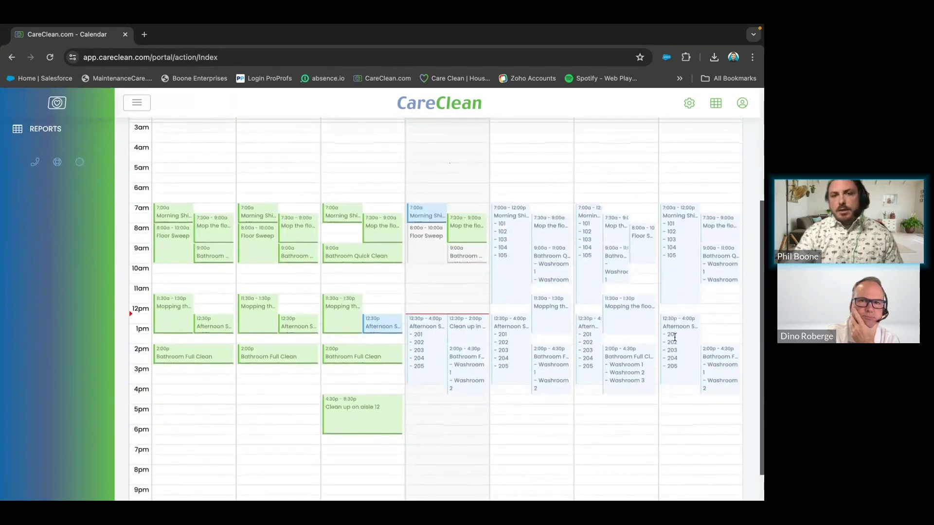
pyautogui.moveTo(445, 315)
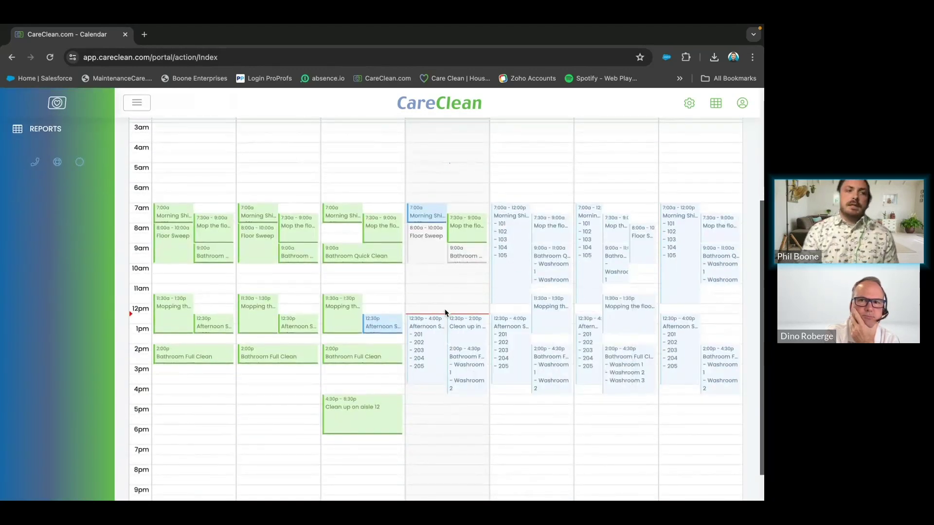
pyautogui.scroll(2, 455, 209)
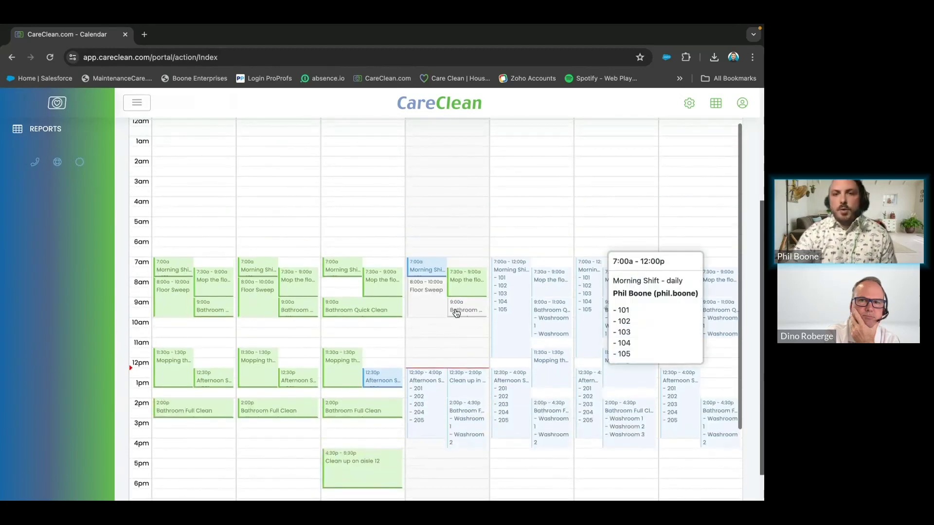
pyautogui.moveTo(425, 390)
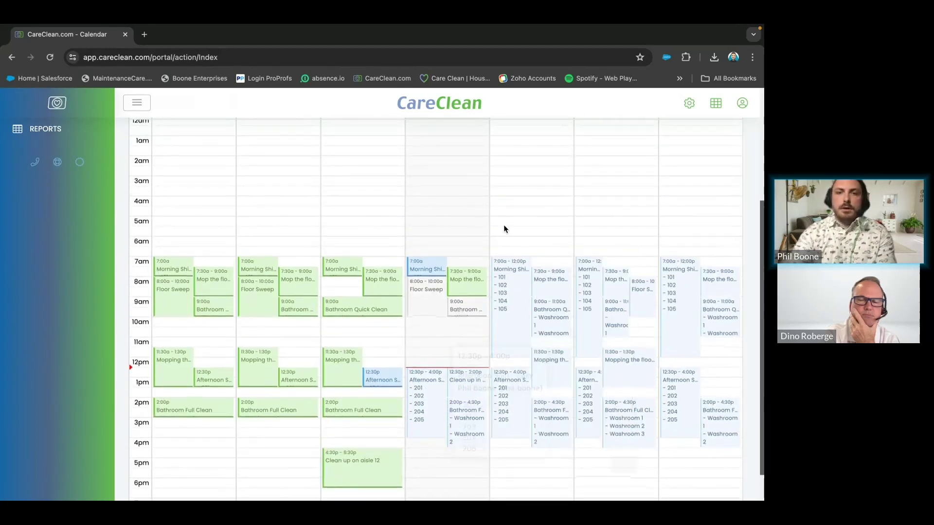
pyautogui.moveTo(599, 294)
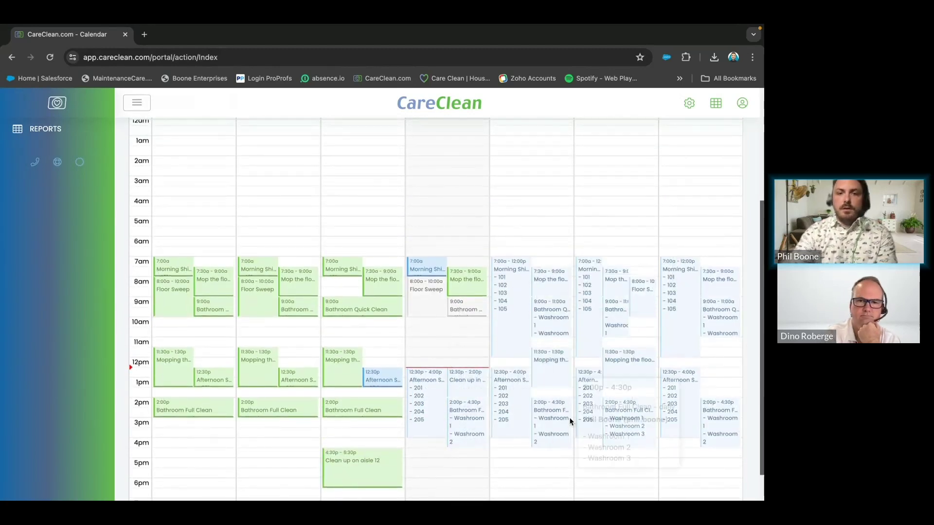